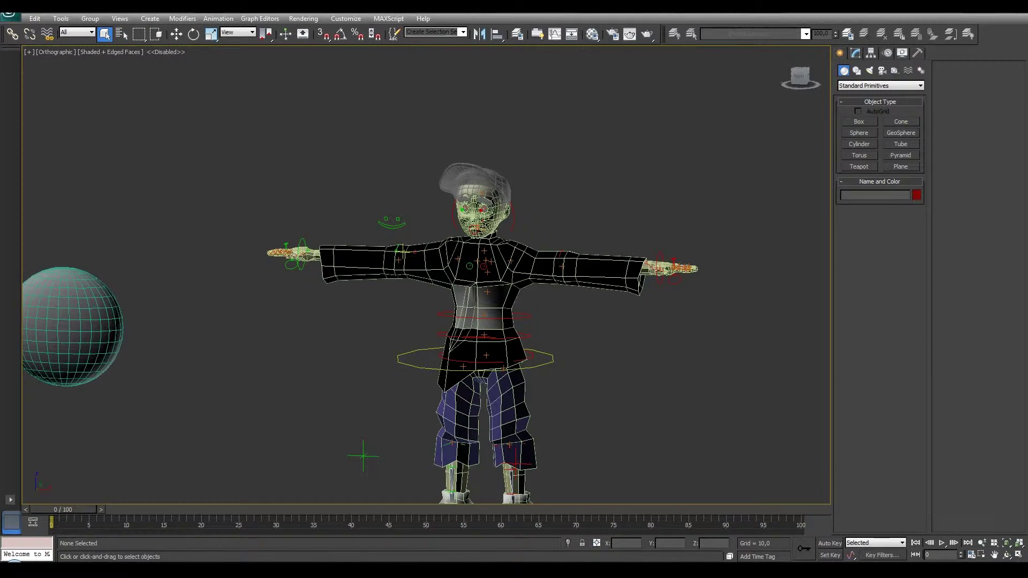
Reset 3ds Max to an empty scene, maximize the Perspective viewport, and switch to Chrome.
{"action": "left_click", "coordinate": [8, 15]}
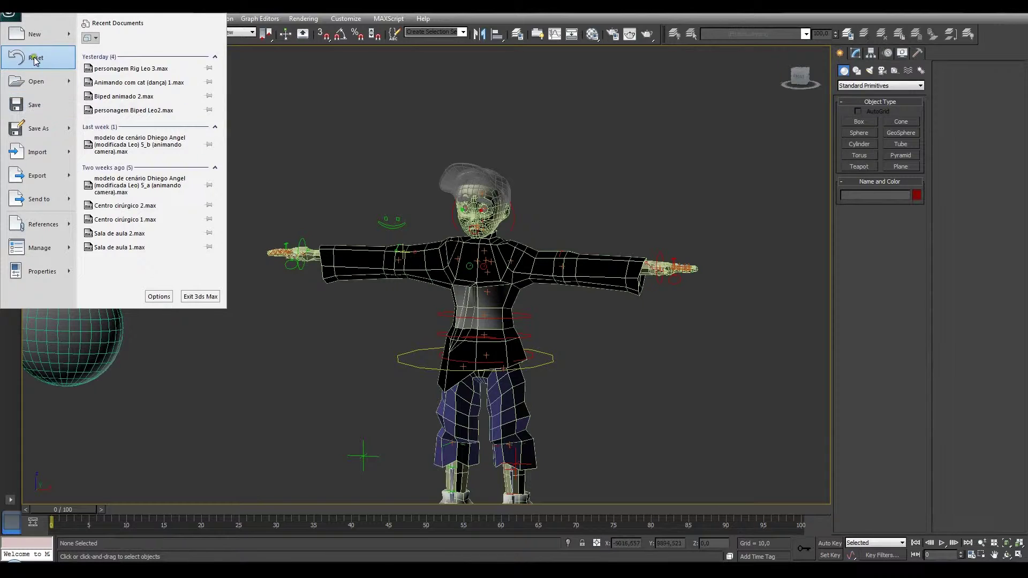
{"action": "left_click", "coordinate": [33, 57]}
{"action": "left_click", "coordinate": [486, 305]}
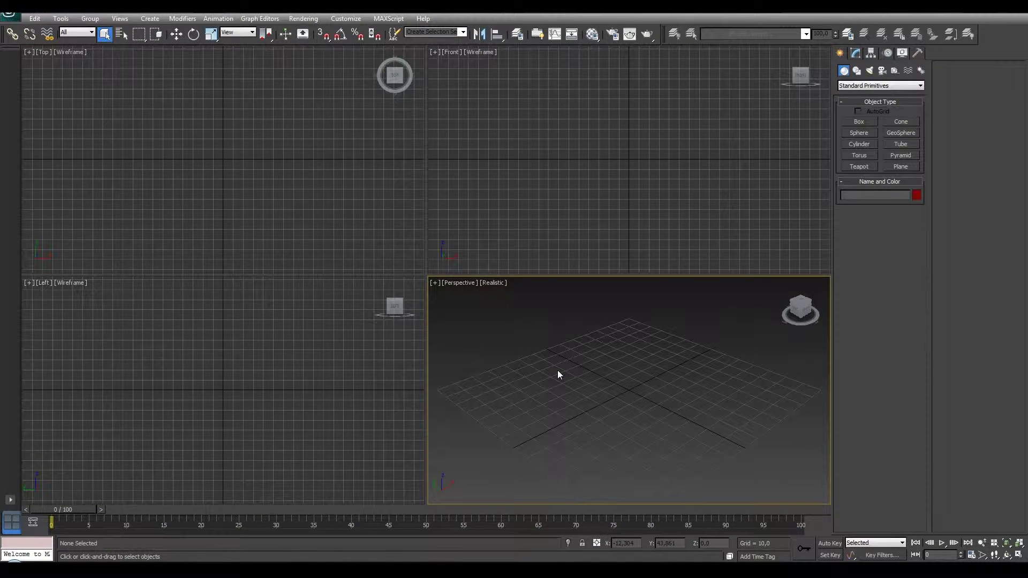
{"action": "key", "text": "alt+w"}
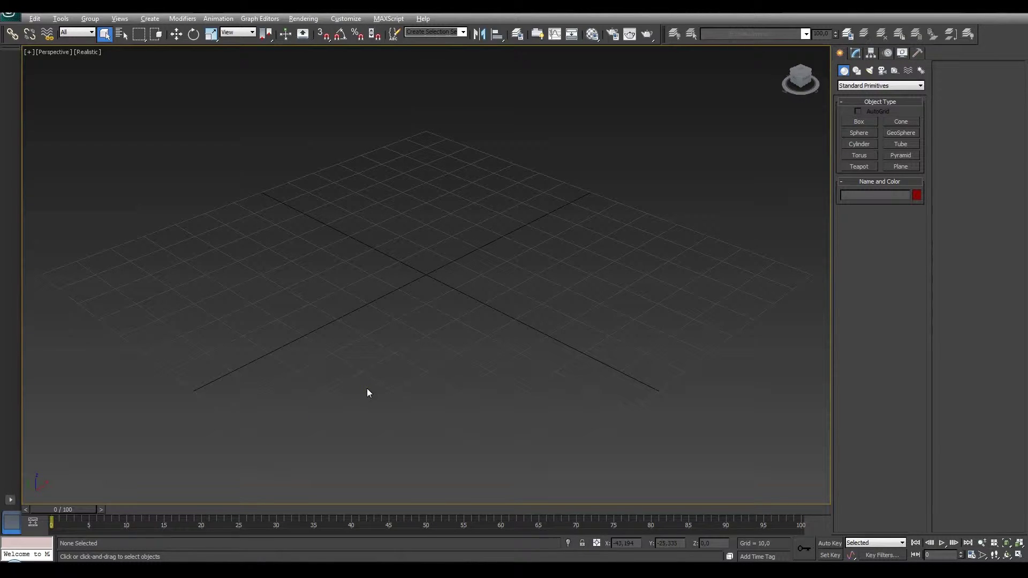
{"action": "key", "text": "alt+Tab"}
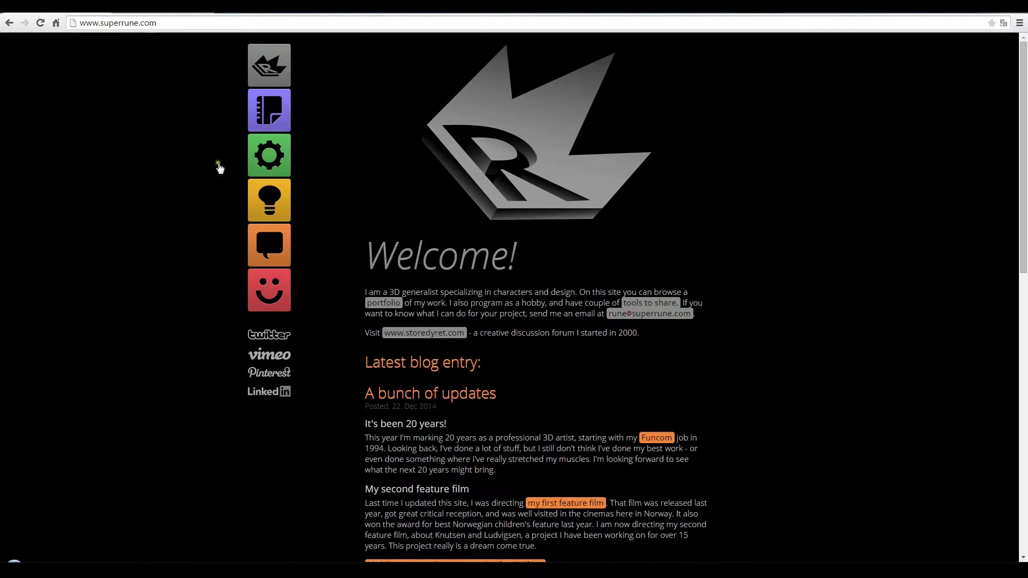
Go to the superrune.com Tools for download page and move the recorder window aside.
{"action": "left_click", "coordinate": [284, 168]}
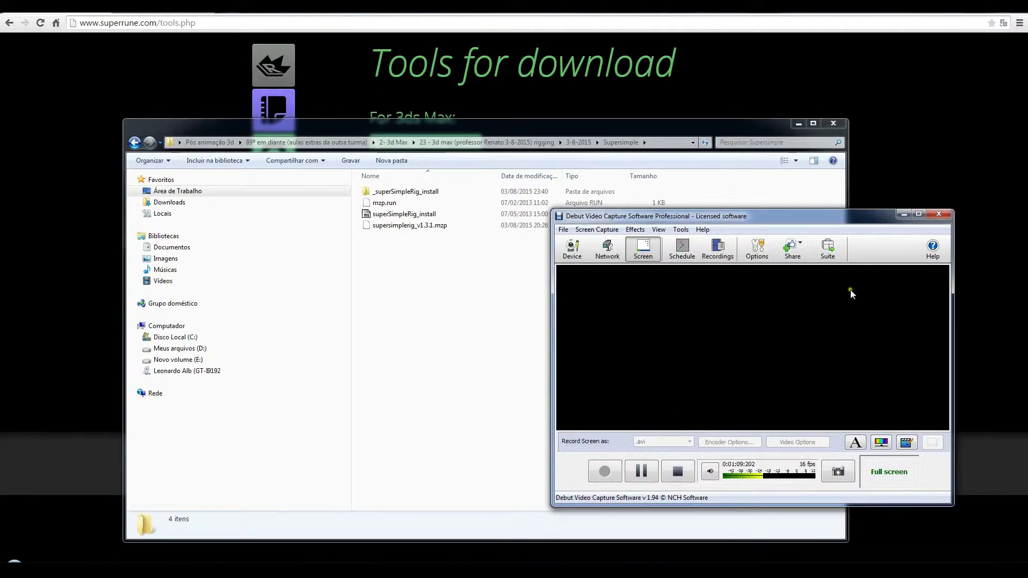
{"action": "left_click", "coordinate": [904, 214]}
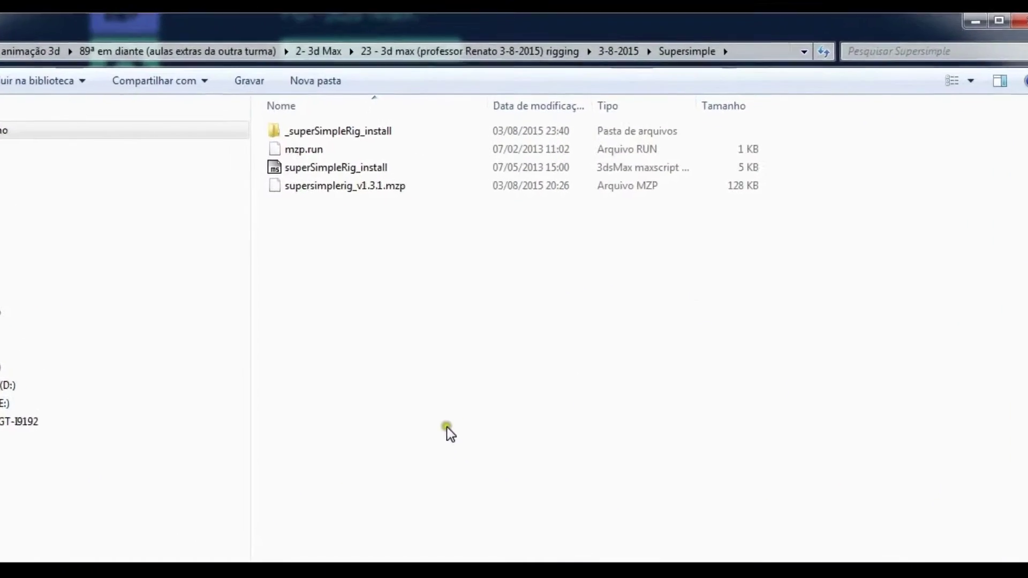
Select the supersimplerig_v1.3.1.mzp package in the Supersimple folder to run it in 3ds Max.
{"action": "left_click", "coordinate": [315, 185]}
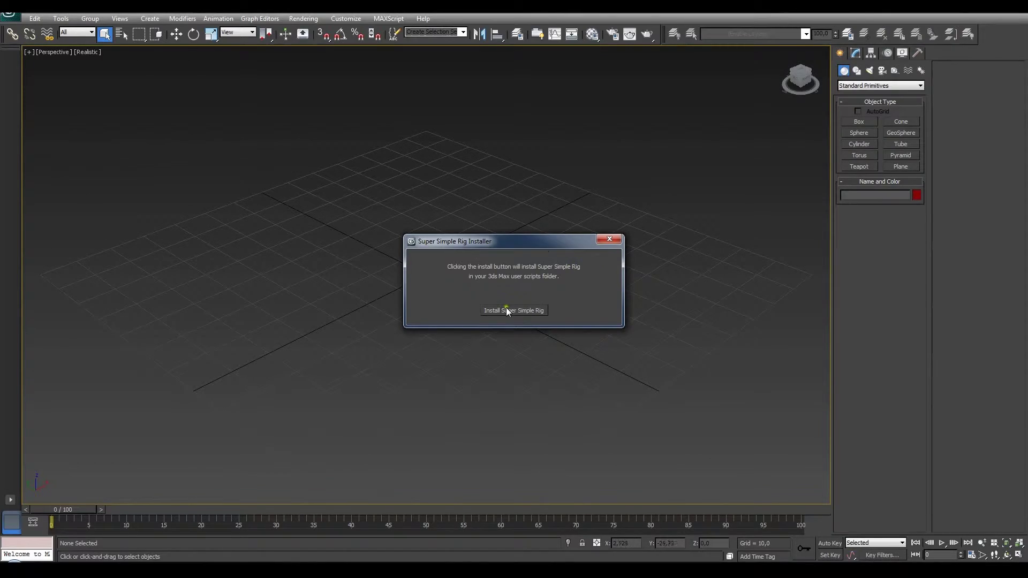
Install Super Simple Rig, restart 3ds Max, and maximize the Perspective viewport with Alt+W.
{"action": "left_click", "coordinate": [509, 310]}
{"action": "left_click", "coordinate": [622, 329]}
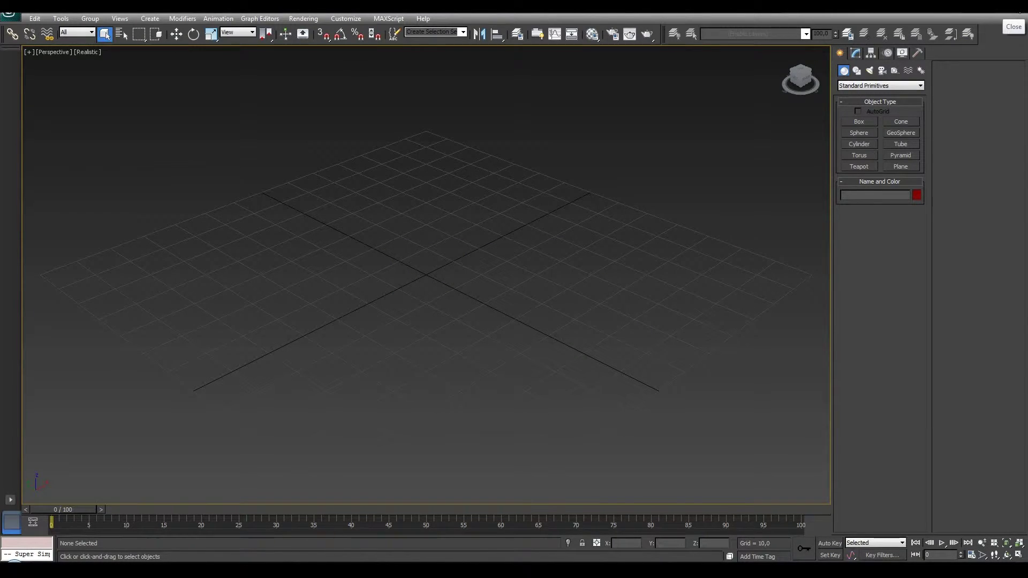
{"action": "left_click", "coordinate": [1018, 6]}
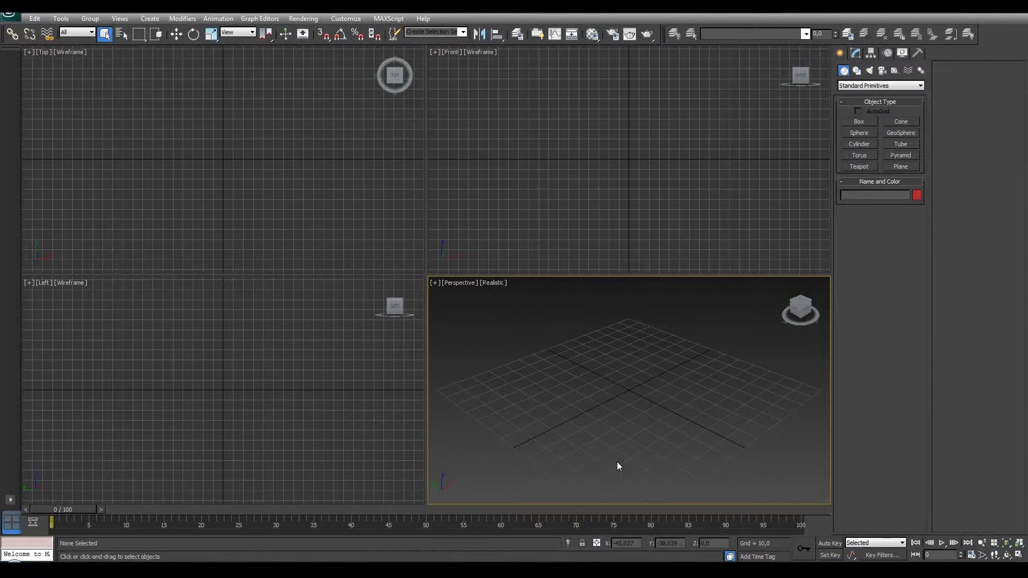
{"action": "key", "text": "alt+w"}
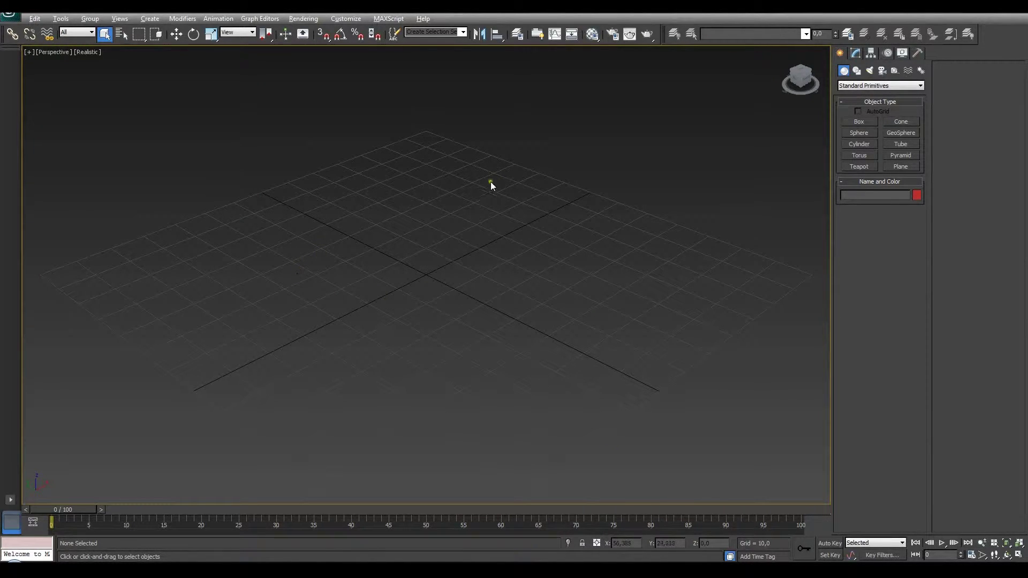
Drag the Super Simple Rig Builder command from the Customize User Interface Toolbars list onto the main toolbar.
{"action": "left_click", "coordinate": [343, 18]}
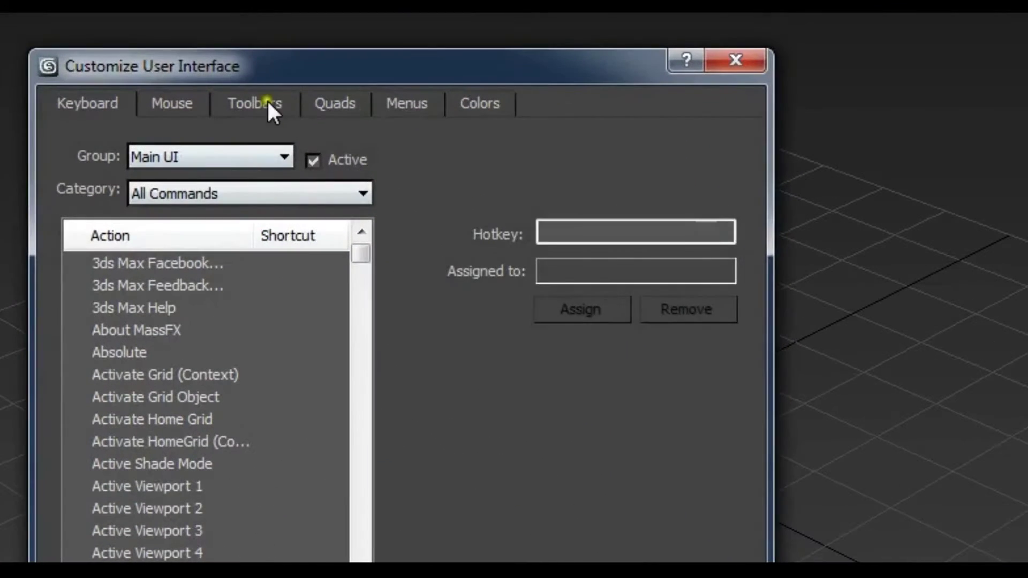
{"action": "left_click", "coordinate": [269, 99]}
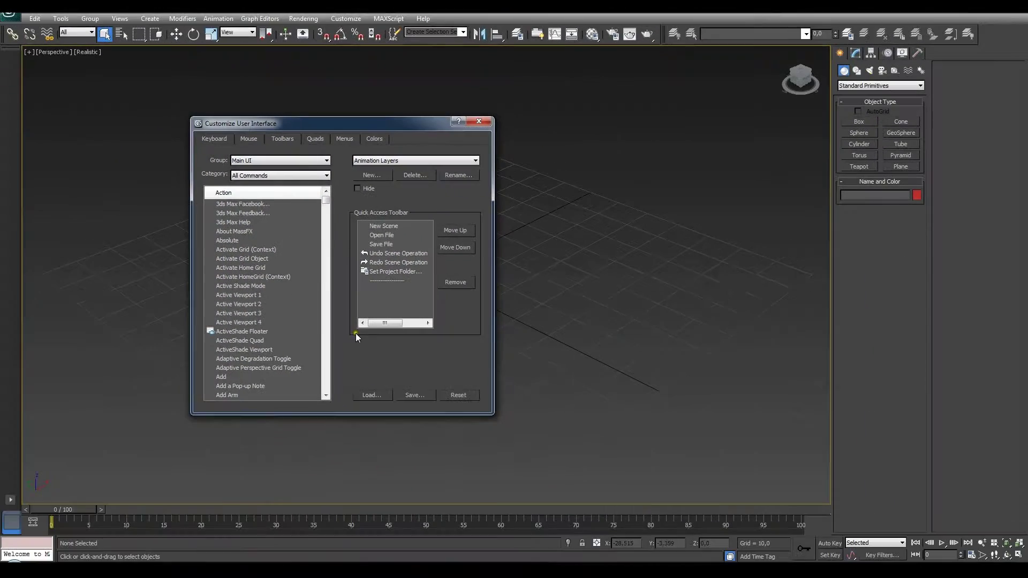
{"action": "left_click_drag", "start_coordinate": [325, 206], "coordinate": [325, 354]}
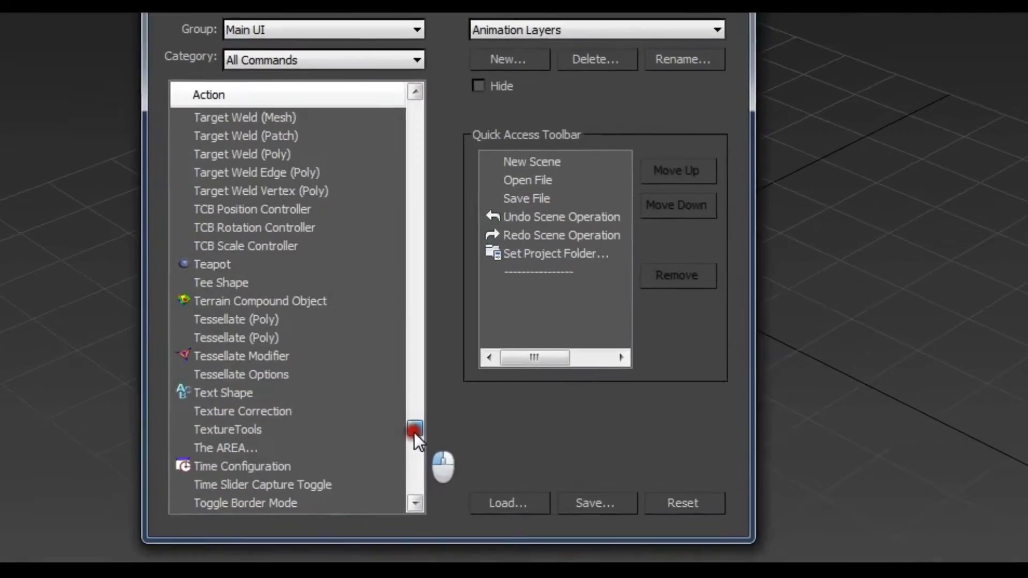
{"action": "left_click_drag", "start_coordinate": [326, 354], "coordinate": [325, 360]}
{"action": "left_click_drag", "start_coordinate": [460, 465], "coordinate": [504, 488]}
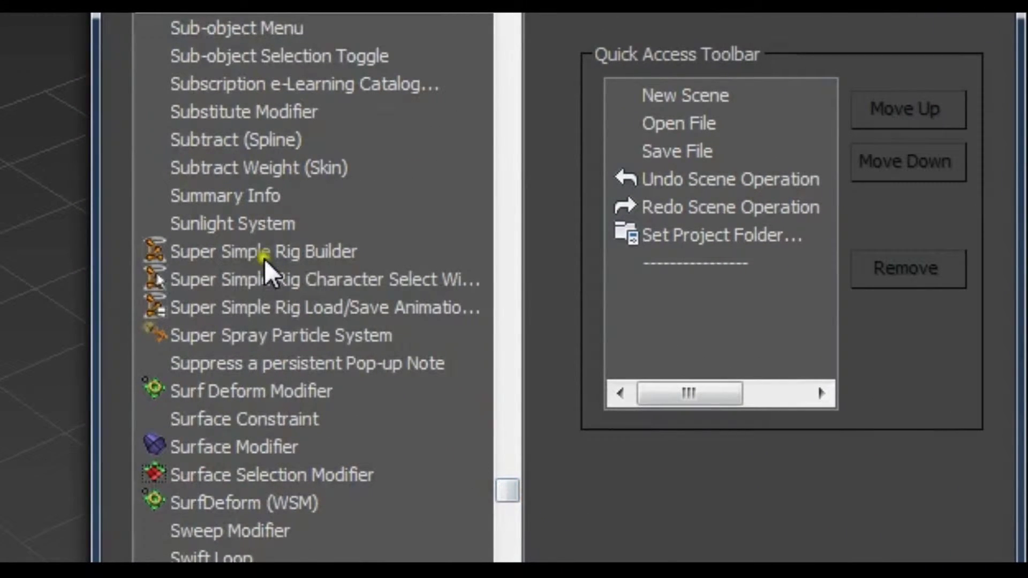
{"action": "left_click", "coordinate": [264, 255]}
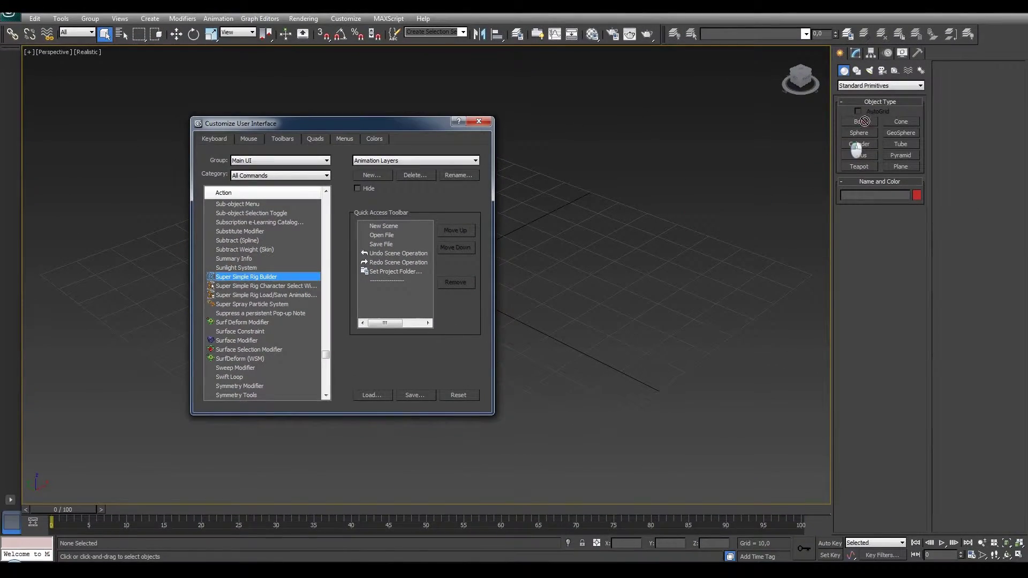
{"action": "left_click_drag", "start_coordinate": [981, 34], "coordinate": [974, 38]}
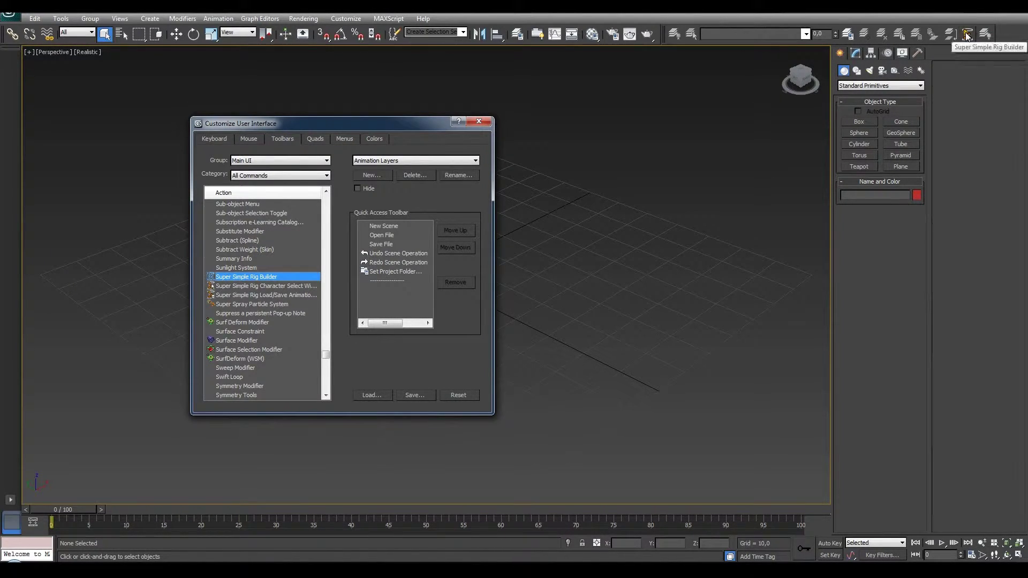
{"action": "left_click", "coordinate": [968, 35]}
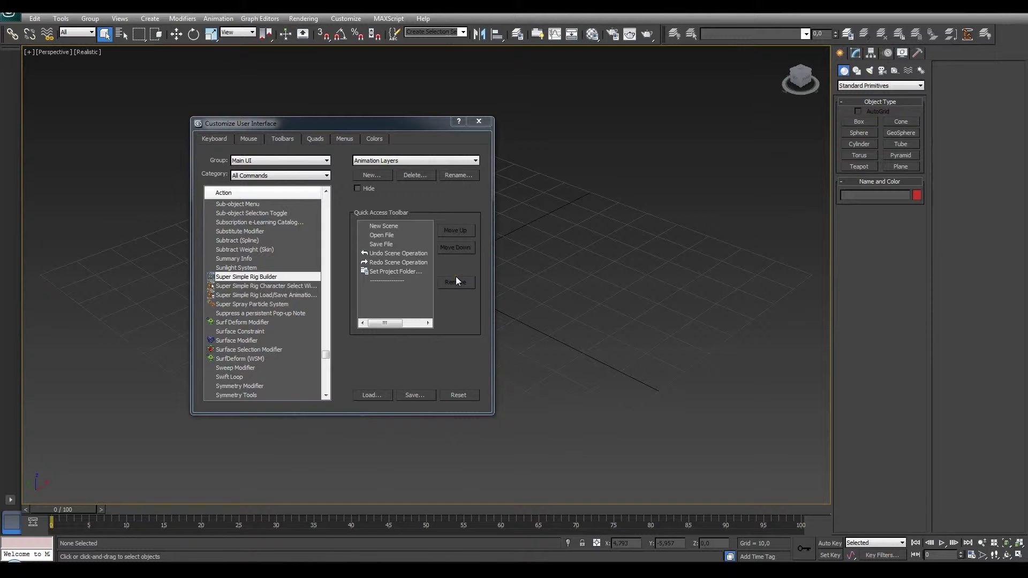
{"action": "left_click", "coordinate": [479, 121]}
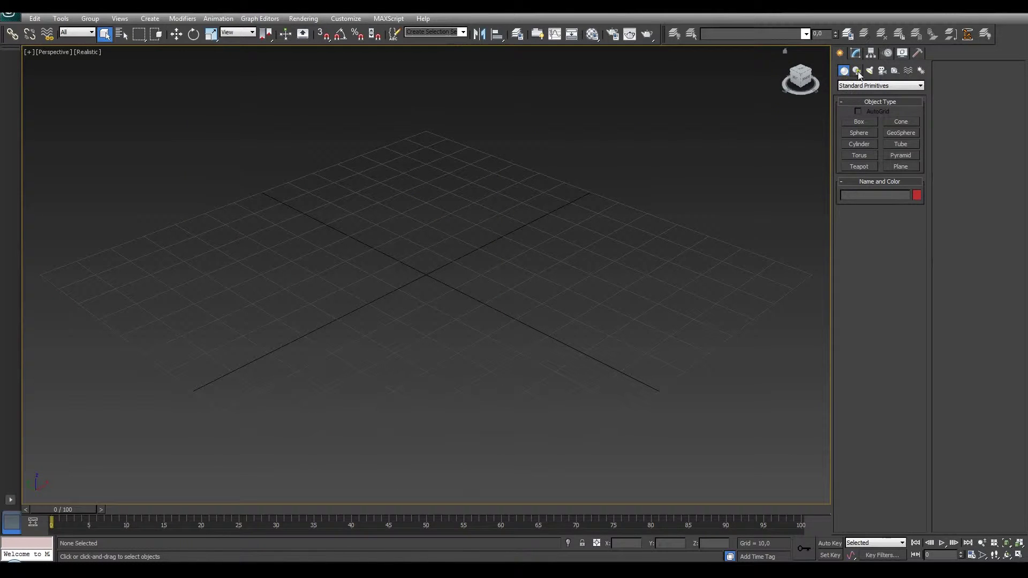
Launch Super Simple Rig Builder, dismiss the missing PEN Attribute Holder warning, and move the Pen folder aside.
{"action": "left_click", "coordinate": [967, 33]}
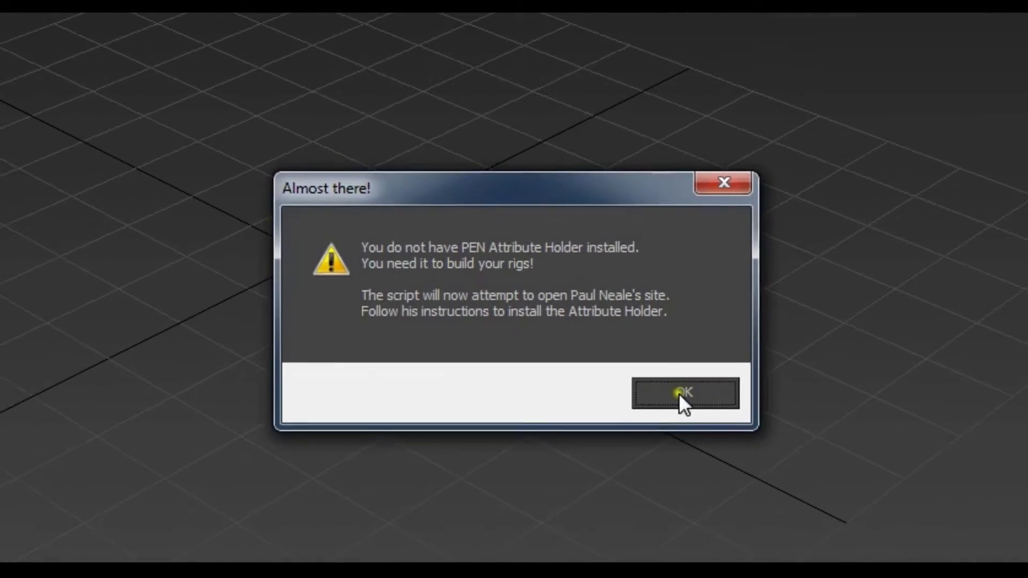
{"action": "left_click", "coordinate": [645, 369]}
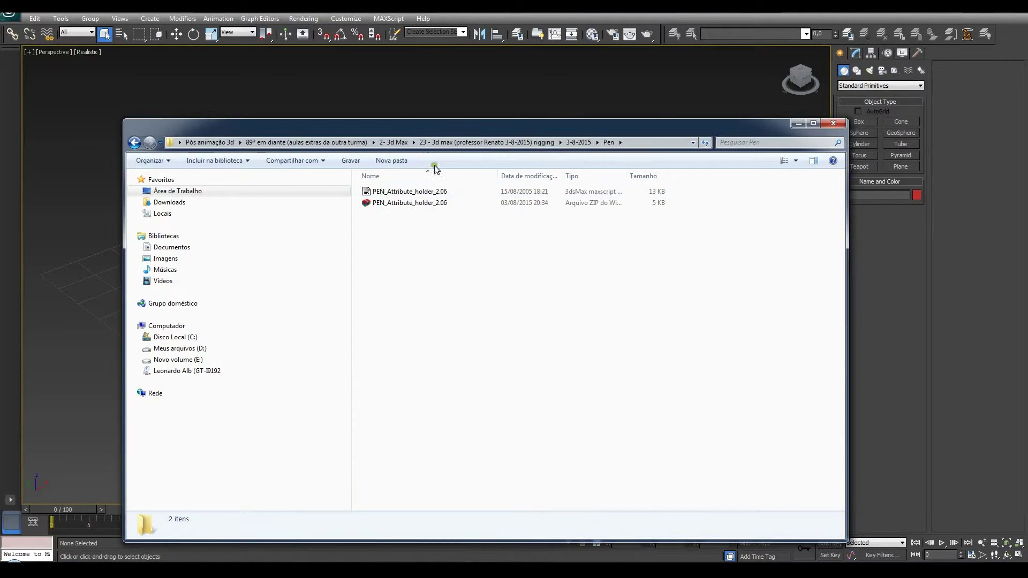
{"action": "left_click_drag", "start_coordinate": [489, 127], "coordinate": [699, 158]}
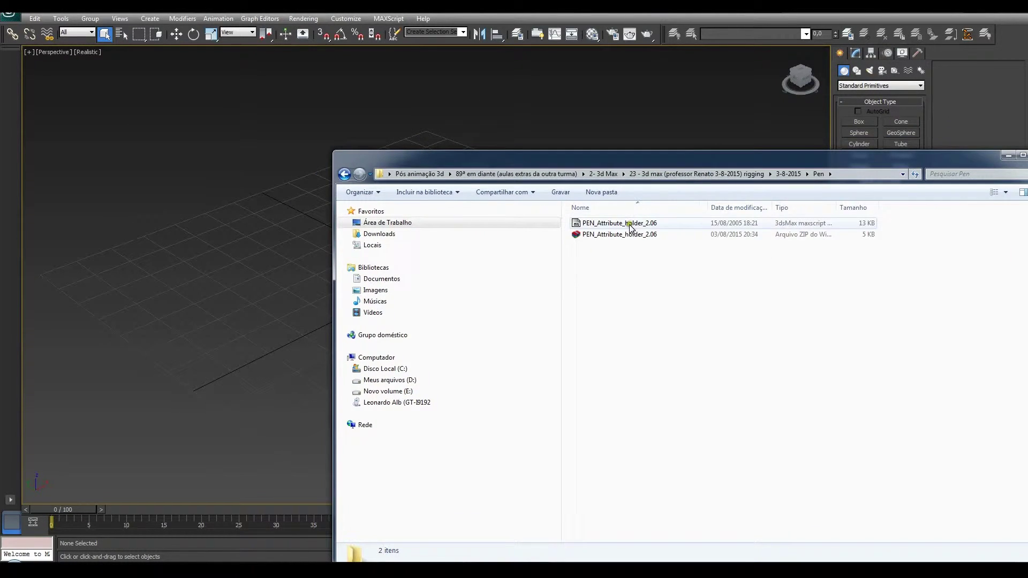
Load PEN_Attribute_holder_2.06.ms into 3ds Max, close its folder, and reopen Super Simple Rig Builder.
{"action": "left_click_drag", "start_coordinate": [630, 229], "coordinate": [218, 248]}
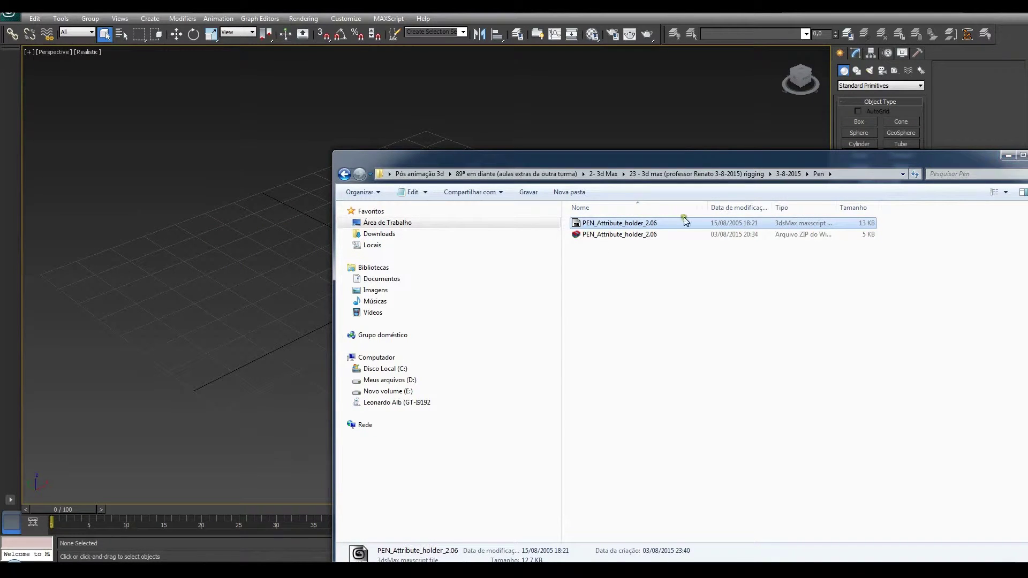
{"action": "double_click", "coordinate": [608, 225]}
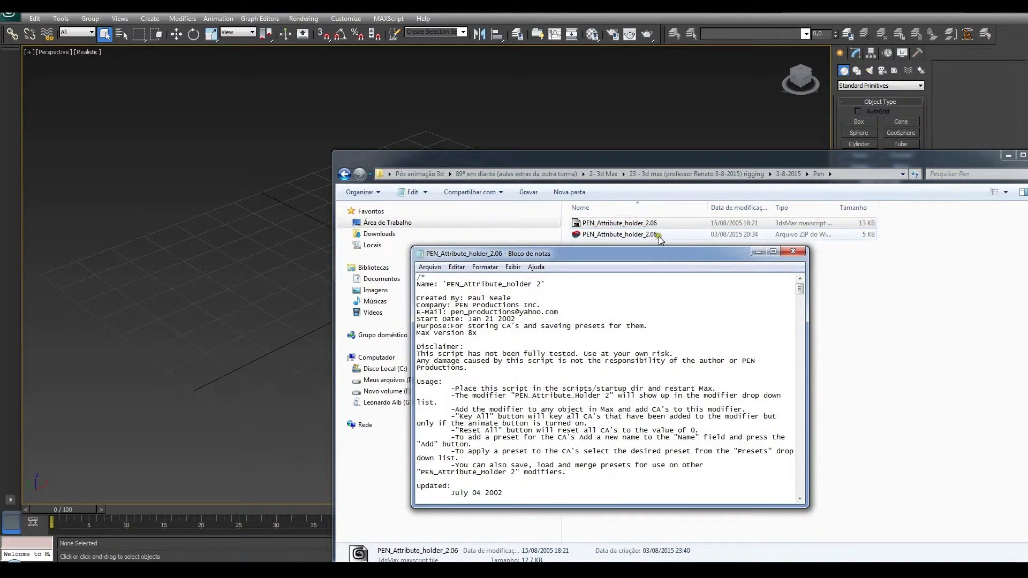
{"action": "left_click", "coordinate": [786, 254]}
{"action": "left_click", "coordinate": [1003, 161]}
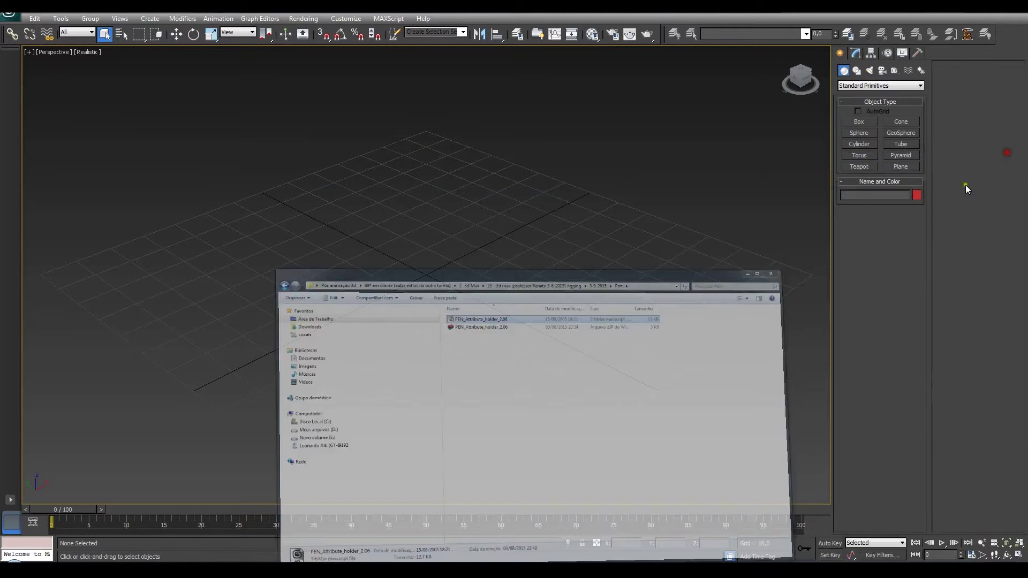
{"action": "left_click", "coordinate": [967, 35]}
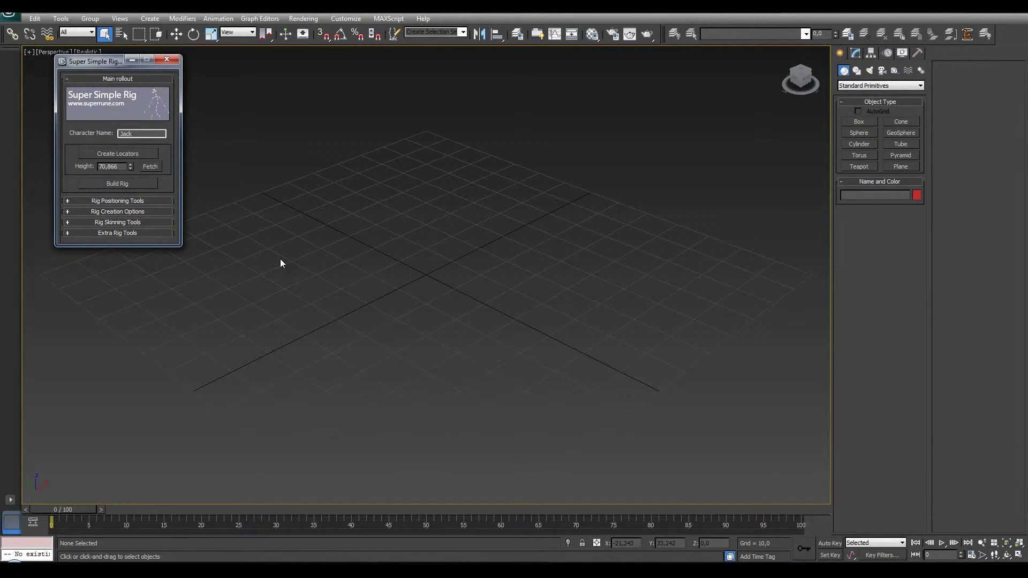
Create the rig locators for Jack and orbit around the standing skeleton to inspect it.
{"action": "left_click", "coordinate": [118, 153]}
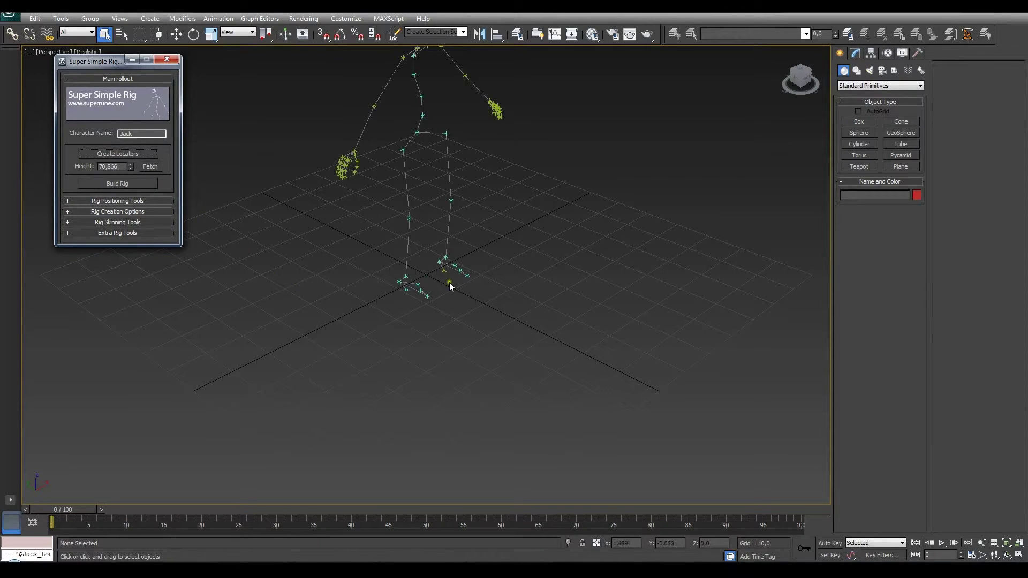
{"action": "mouse_move", "coordinate": [544, 280]}
{"action": "middle_mouse_down"}
{"action": "mouse_move", "coordinate": [541, 387]}
{"action": "mouse_move", "coordinate": [569, 368]}
{"action": "mouse_move", "coordinate": [394, 351]}
{"action": "mouse_move", "coordinate": [570, 351]}
{"action": "mouse_move", "coordinate": [562, 364]}
{"action": "mouse_move", "coordinate": [480, 364]}
{"action": "mouse_move", "coordinate": [499, 363]}
{"action": "middle_mouse_up"}
{"action": "scroll", "coordinate": [447, 236], "scroll_direction": "up", "scroll_amount": 3}
{"action": "mouse_move", "coordinate": [403, 114]}
{"action": "middle_mouse_down", "text": "alt"}
{"action": "mouse_move", "coordinate": [408, 178]}
{"action": "mouse_move", "coordinate": [518, 361]}
{"action": "mouse_move", "coordinate": [528, 257]}
{"action": "mouse_move", "coordinate": [563, 265]}
{"action": "mouse_move", "coordinate": [525, 282]}
{"action": "mouse_move", "coordinate": [506, 266]}
{"action": "mouse_move", "coordinate": [605, 257]}
{"action": "middle_mouse_up", "text": "alt"}
{"action": "mouse_move", "coordinate": [635, 193]}
{"action": "middle_mouse_down", "text": "alt"}
{"action": "mouse_move", "coordinate": [631, 209]}
{"action": "mouse_move", "coordinate": [593, 216]}
{"action": "mouse_move", "coordinate": [515, 210]}
{"action": "mouse_move", "coordinate": [569, 200]}
{"action": "mouse_move", "coordinate": [539, 241]}
{"action": "middle_mouse_up", "text": "alt"}
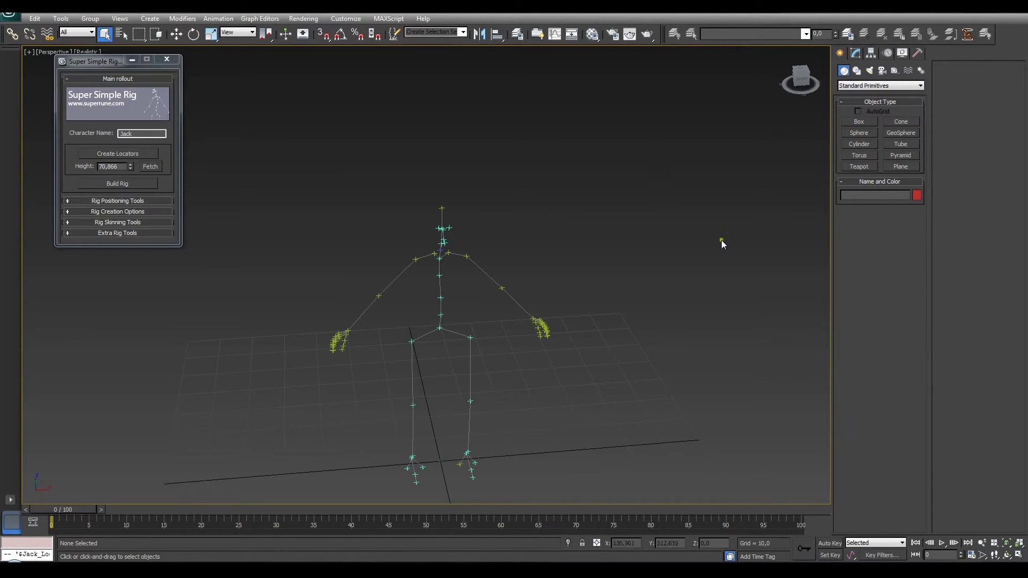
Build the rig from the locators and orbit to inspect the control curves around the skeleton.
{"action": "left_click", "coordinate": [128, 182]}
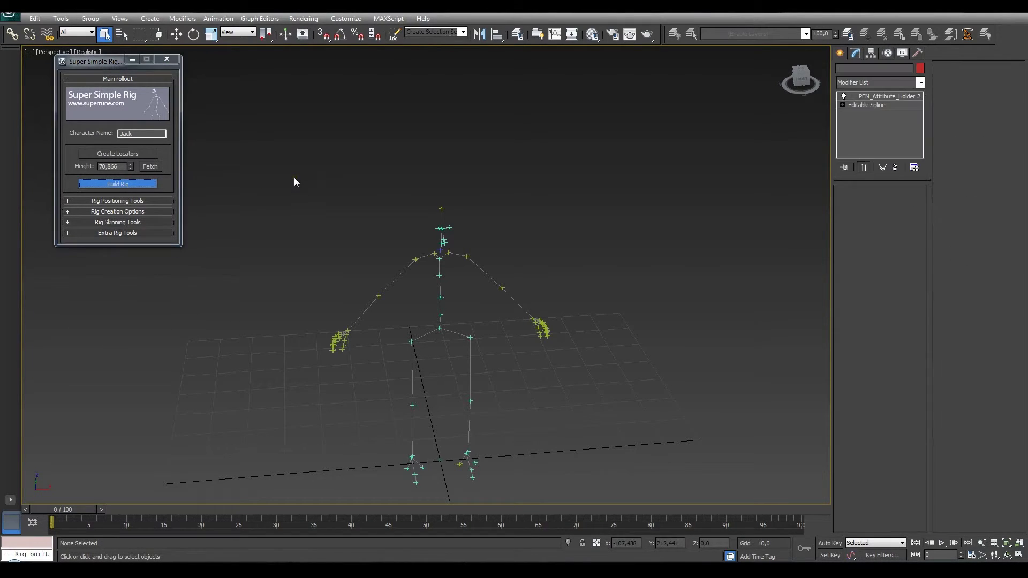
{"action": "mouse_move", "coordinate": [588, 377]}
{"action": "middle_mouse_down"}
{"action": "mouse_move", "coordinate": [619, 326]}
{"action": "mouse_move", "coordinate": [711, 329]}
{"action": "mouse_move", "coordinate": [513, 348]}
{"action": "mouse_move", "coordinate": [670, 333]}
{"action": "mouse_move", "coordinate": [546, 338]}
{"action": "mouse_move", "coordinate": [602, 337]}
{"action": "middle_mouse_up"}
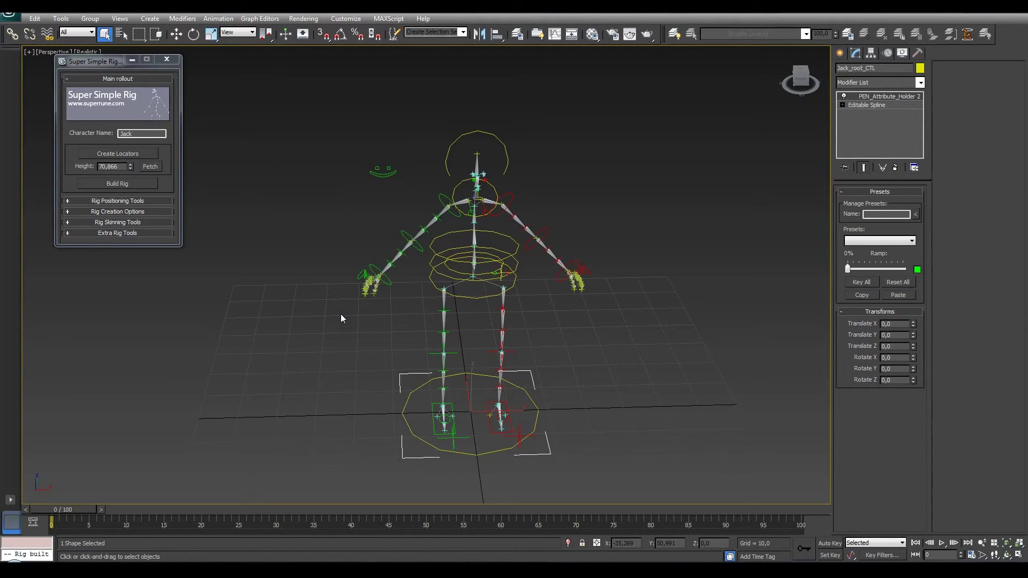
{"action": "mouse_move", "coordinate": [340, 314]}
{"action": "middle_mouse_down", "text": "alt"}
{"action": "mouse_move", "coordinate": [386, 314]}
{"action": "mouse_move", "coordinate": [265, 312]}
{"action": "mouse_move", "coordinate": [342, 309]}
{"action": "mouse_move", "coordinate": [329, 310]}
{"action": "middle_mouse_up", "text": "alt"}
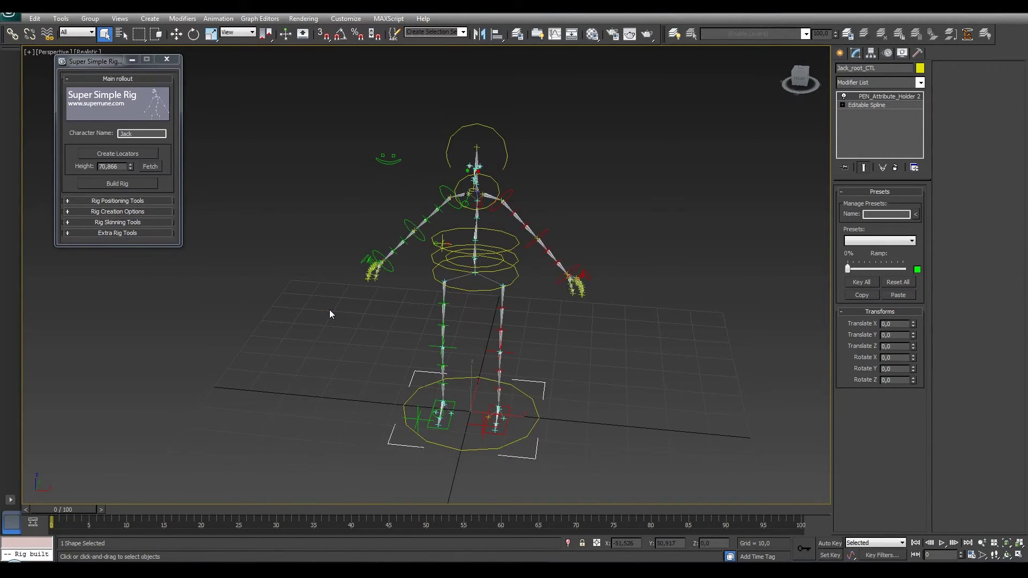